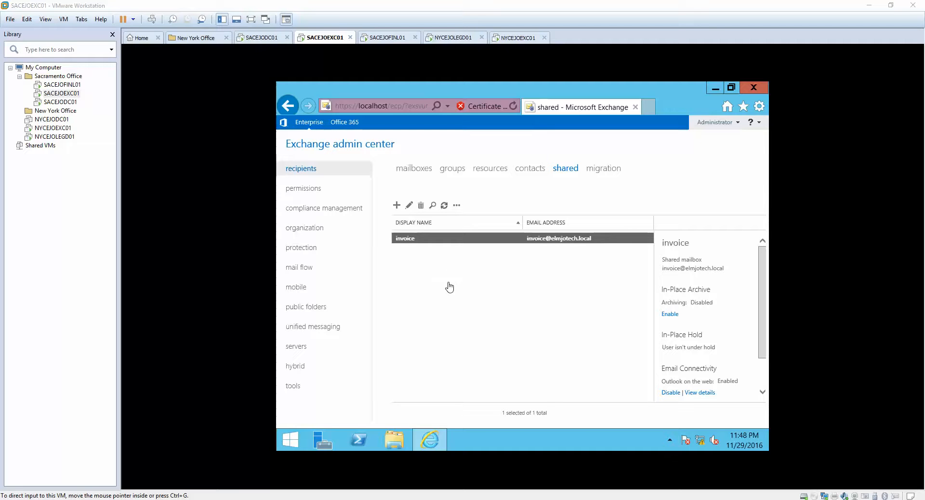
Open the Outlook Web App policies in the Exchange permissions section.
click(307, 190)
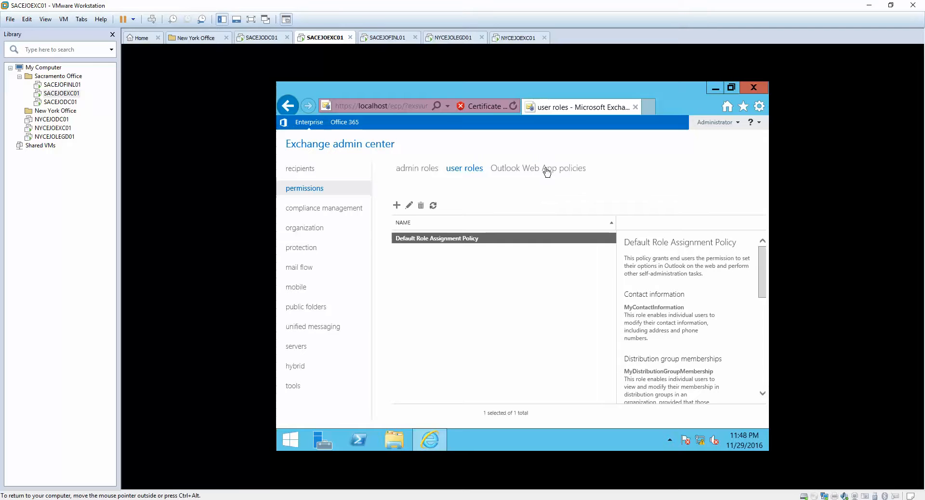
click(547, 171)
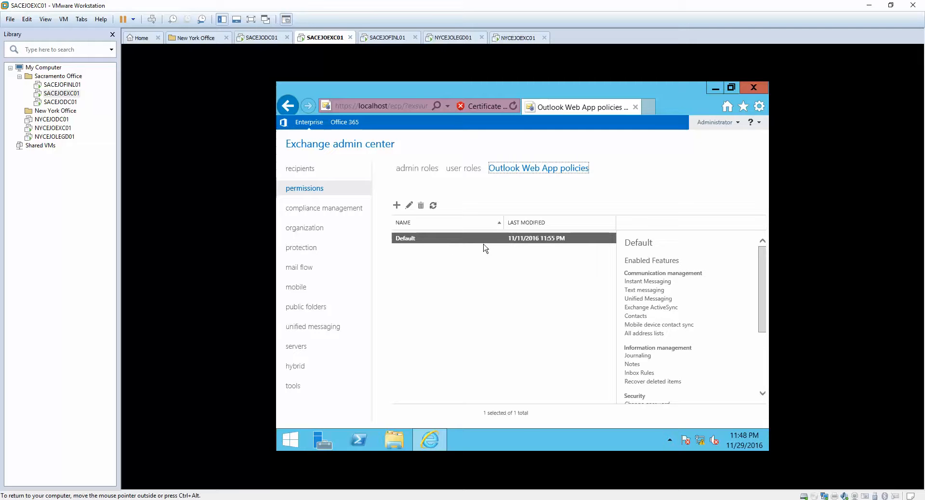
click(396, 205)
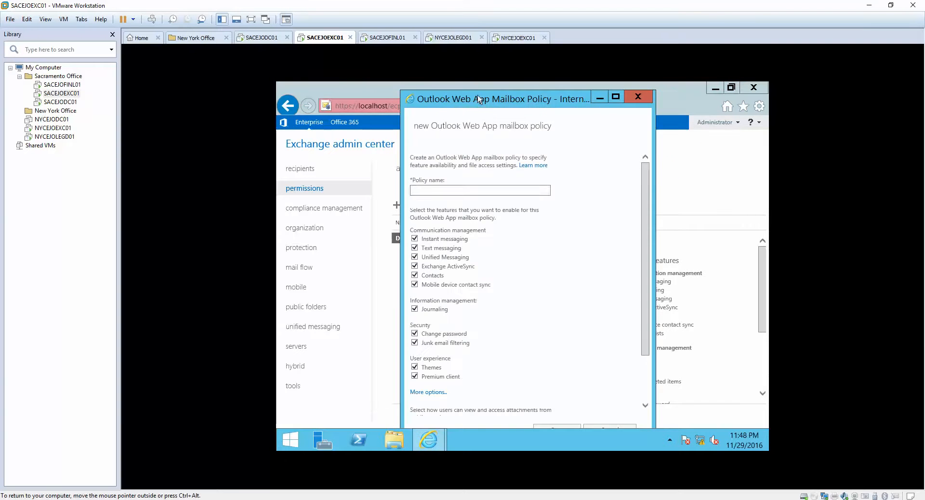
mouse_move(479, 107)
mouse_down()
mouse_move(465, 99)
mouse_move(491, 111)
mouse_up()
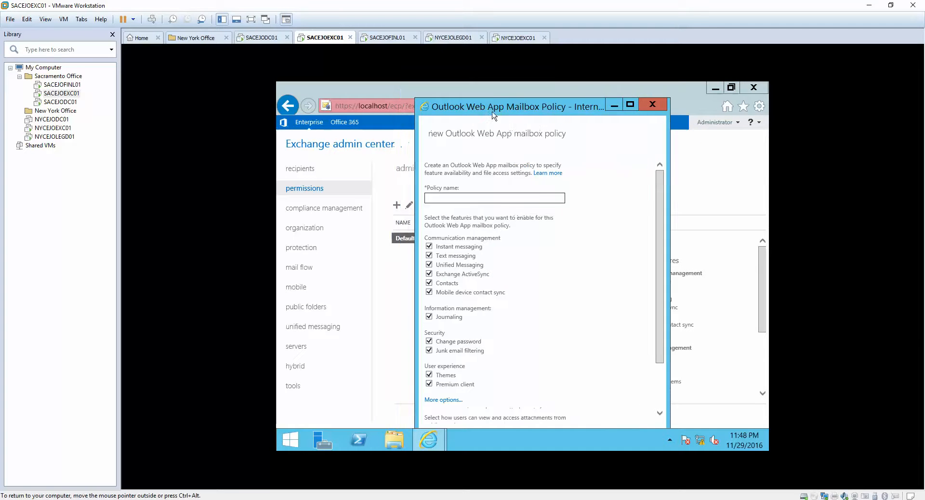
click(648, 105)
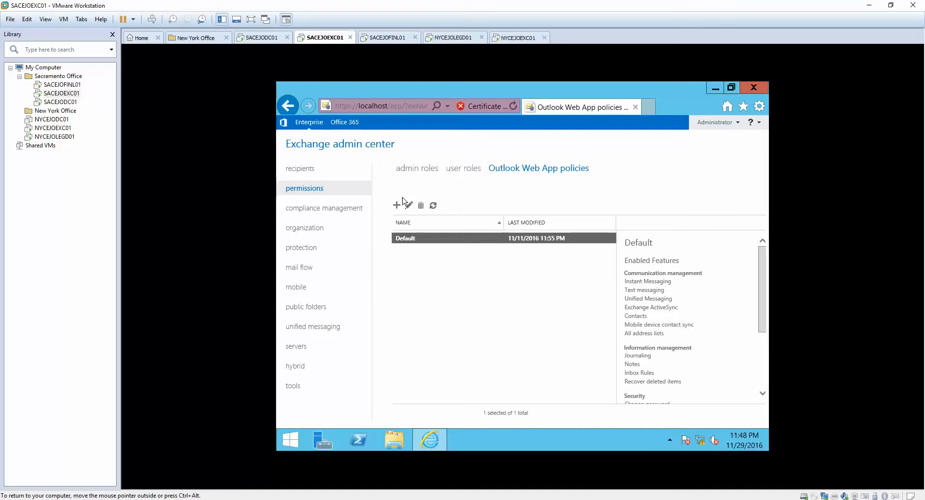
Review the feature settings of the Default Outlook Web App policy and close it without saving.
click(409, 205)
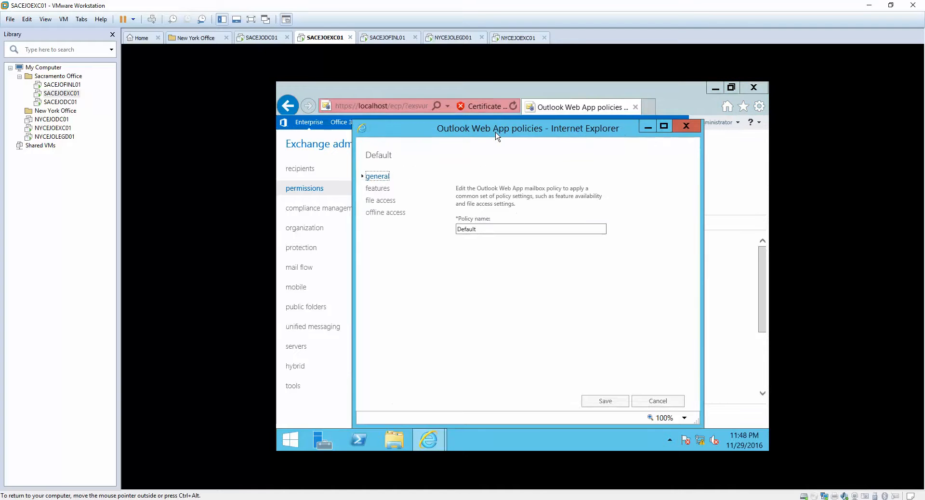
drag(496, 132, 487, 120)
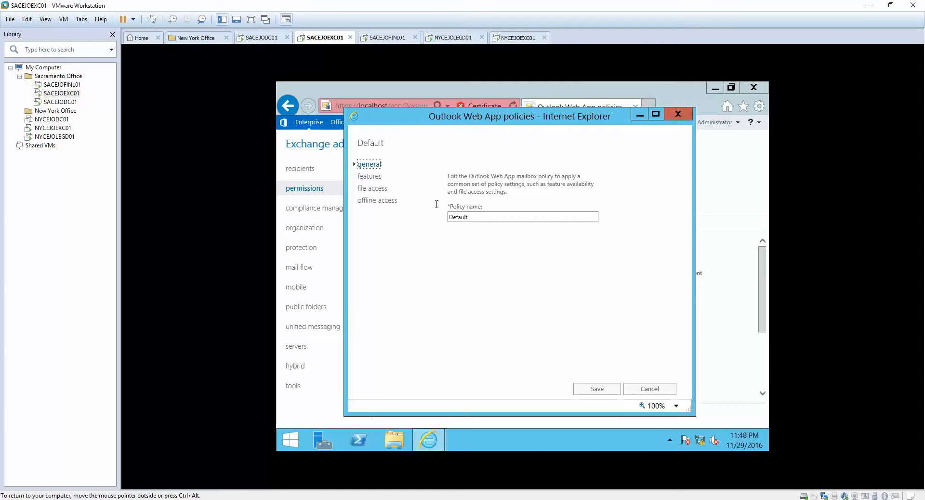
click(356, 166)
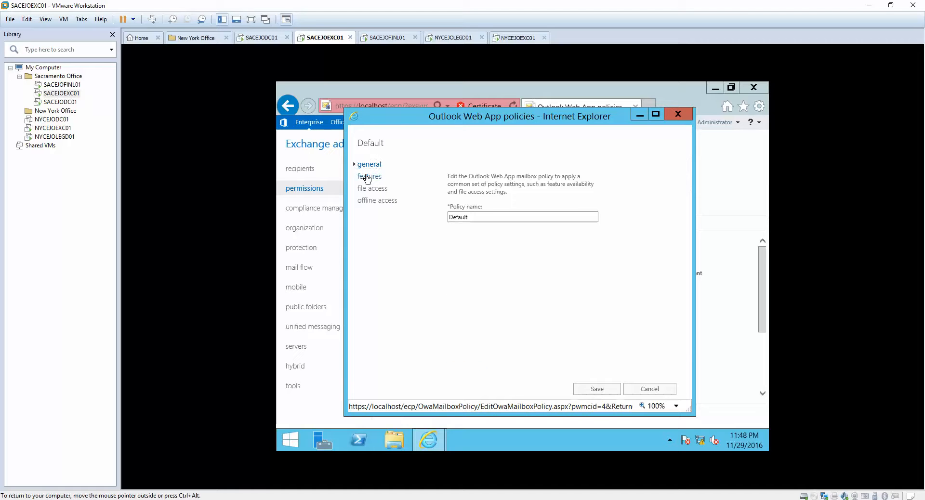
click(365, 176)
mouse_move(453, 225)
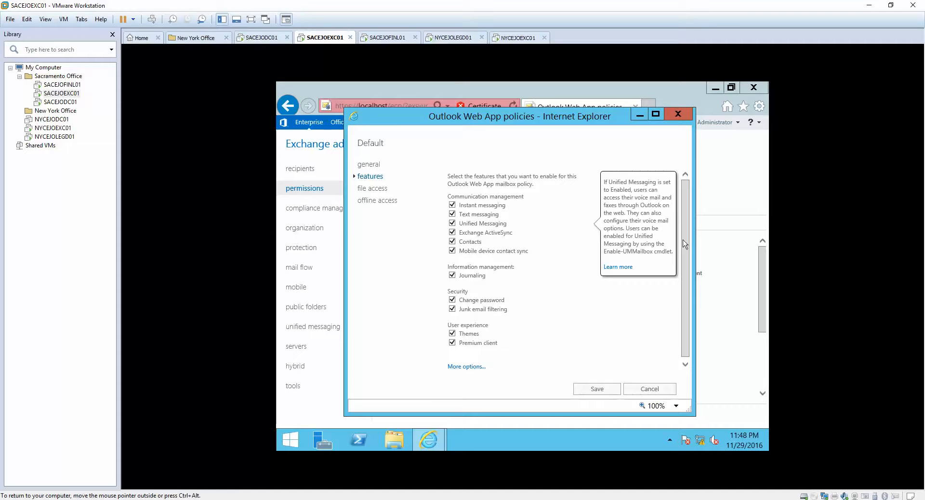
scroll(691, 285, down, 1)
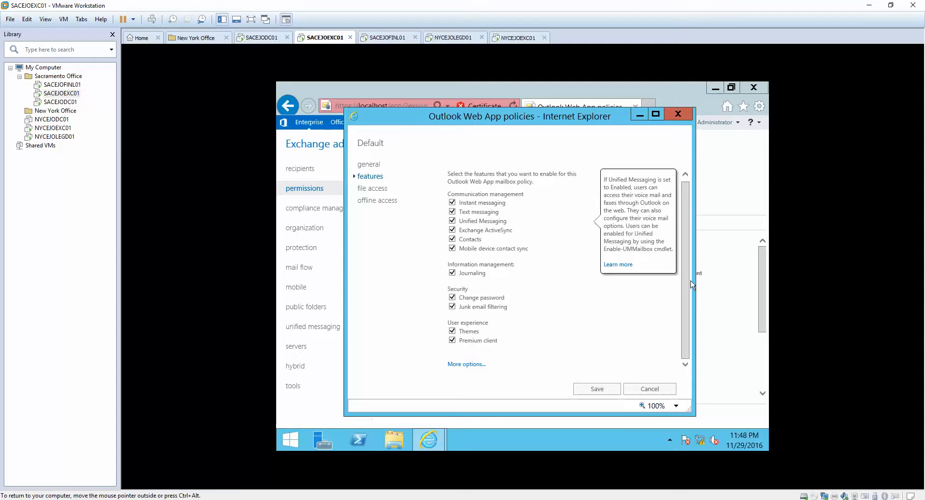
mouse_move(690, 248)
mouse_down()
mouse_move(689, 256)
mouse_move(684, 241)
mouse_up()
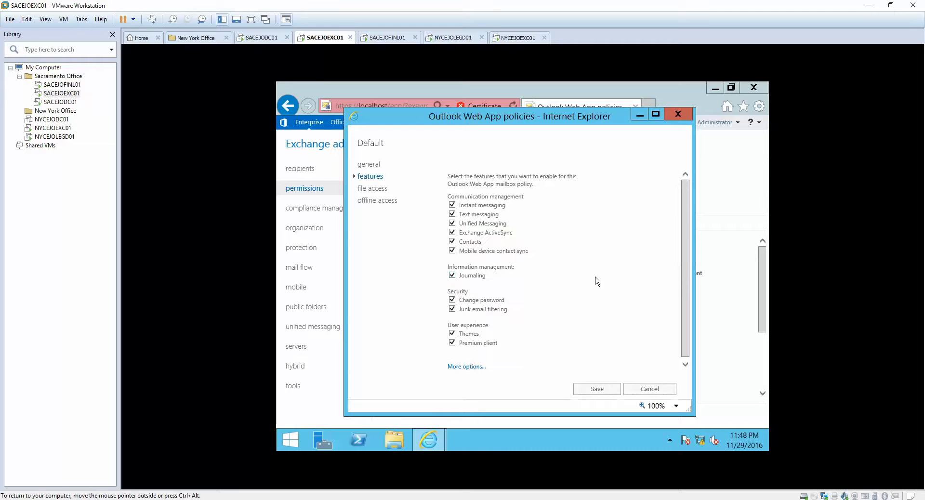
click(649, 388)
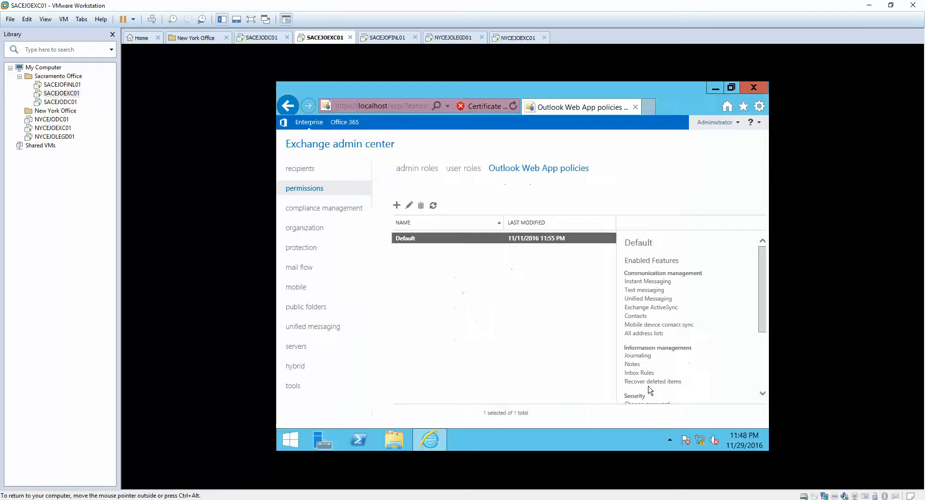
Start a new Outlook Web App mailbox policy named "Restriction for Finanace department" with Unified Messaging and Contacts disabled.
click(397, 206)
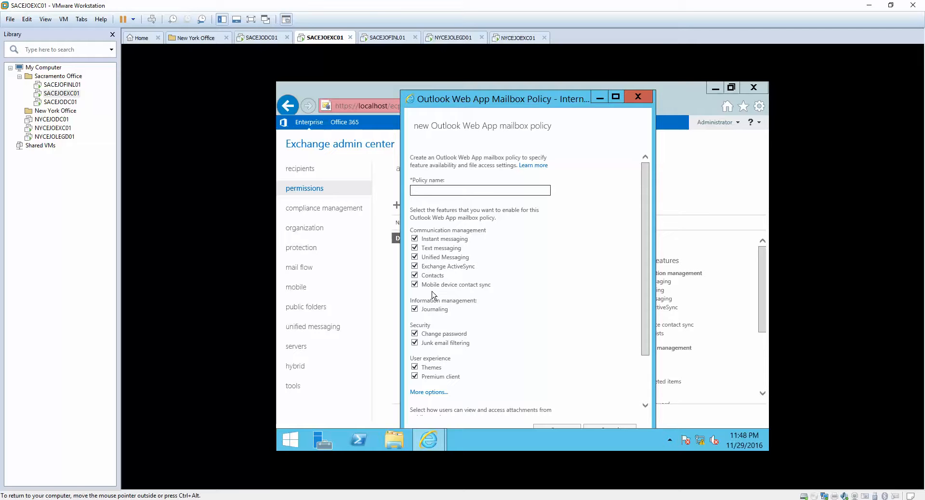
text(Restriction for Finanace department)
click(415, 257)
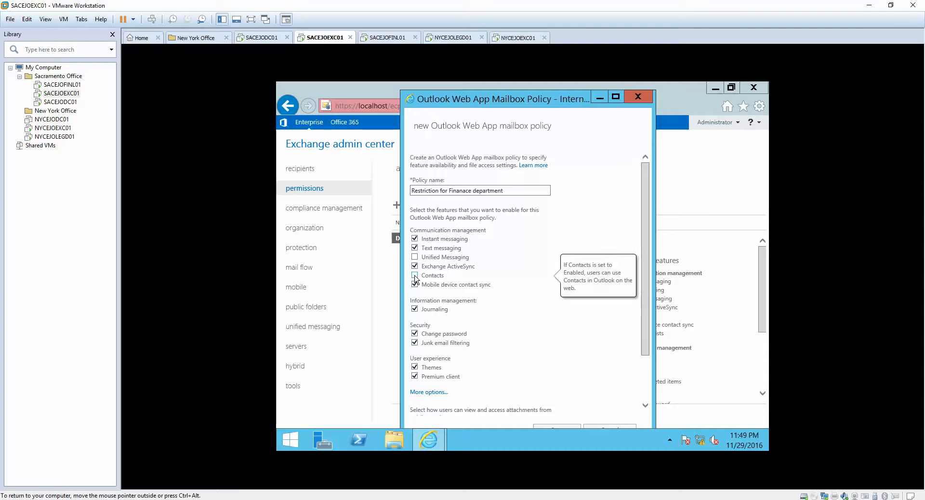
click(415, 275)
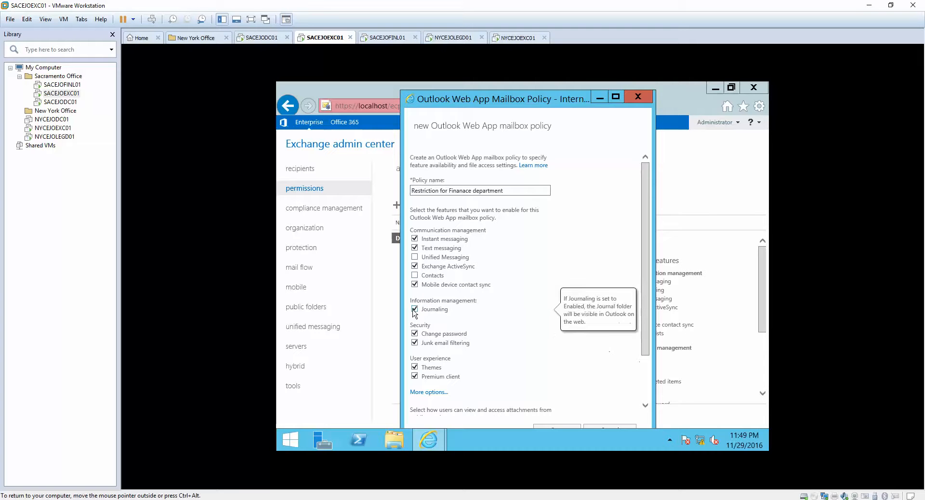
Disable Journaling, Change password and Premium client in the new mailbox policy.
click(415, 309)
click(445, 334)
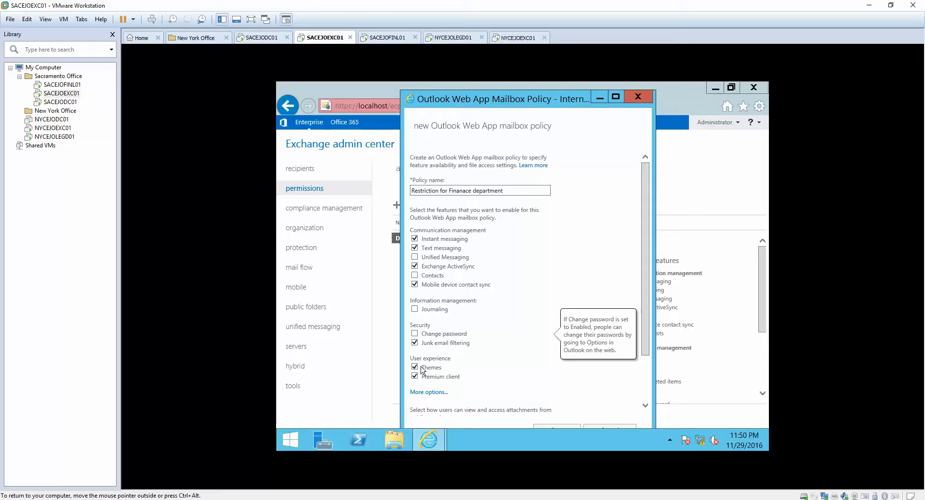
mouse_move(415, 370)
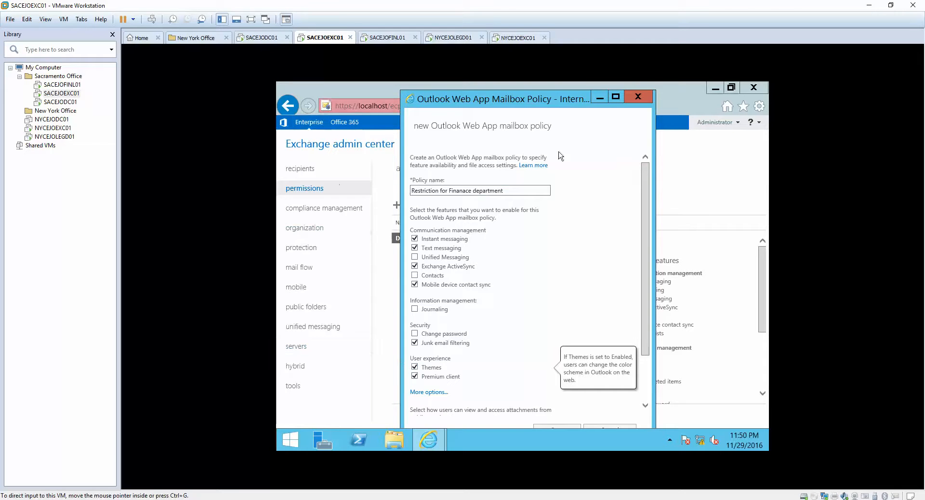
click(415, 377)
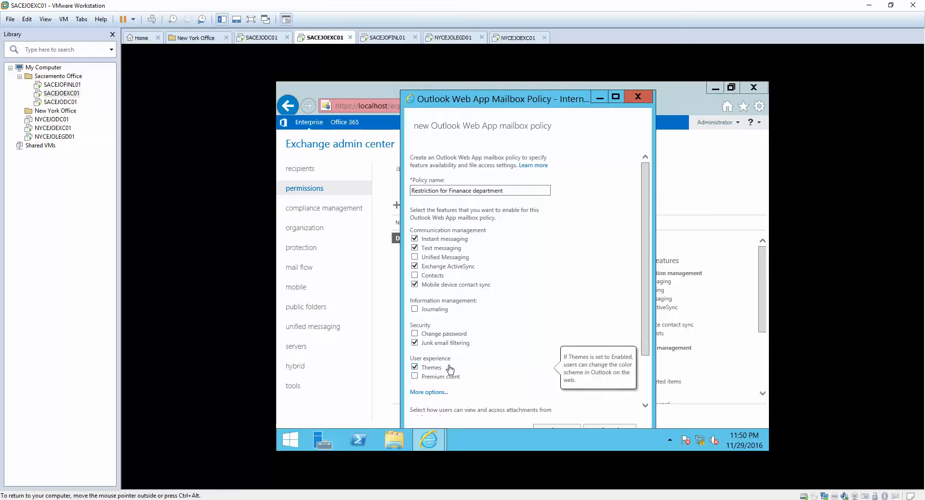
Show the additional feature options of the new mailbox policy.
click(643, 377)
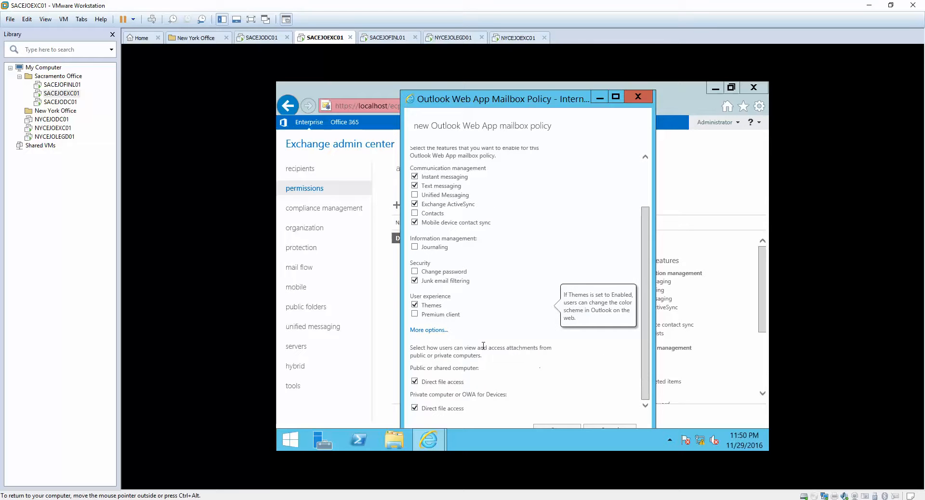
click(428, 330)
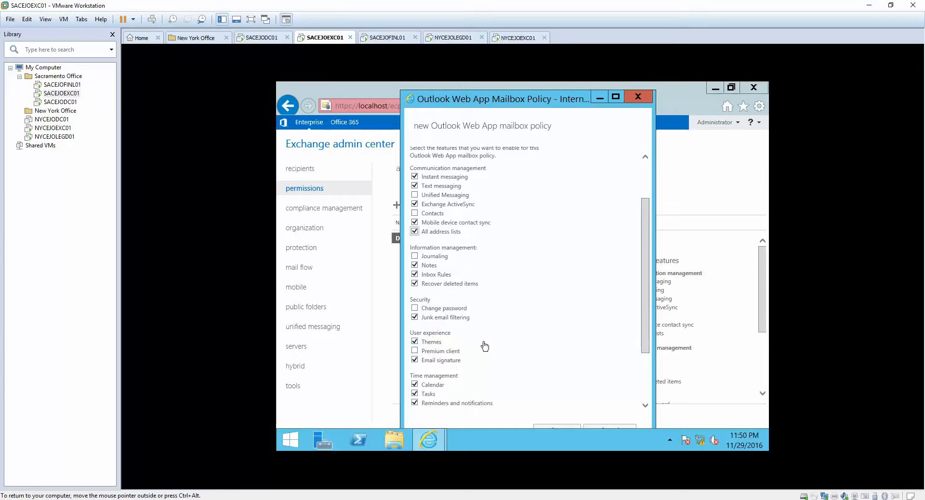
mouse_move(482, 346)
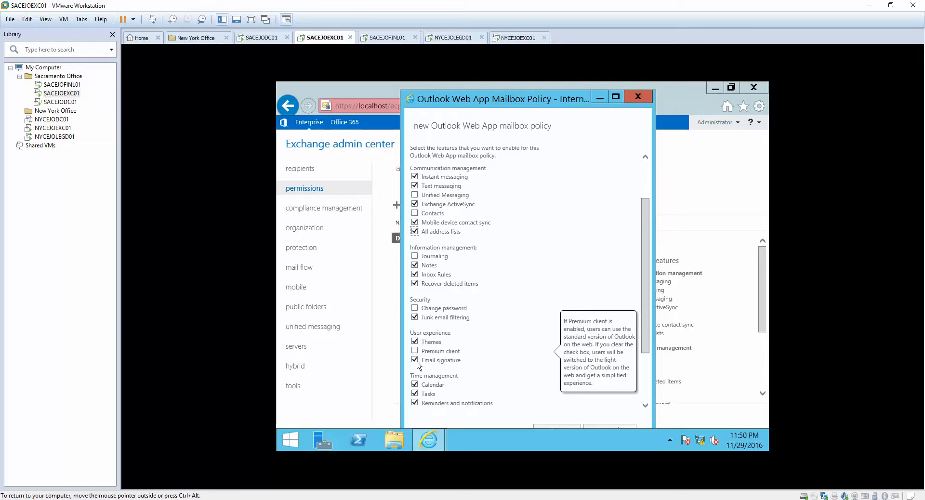
mouse_move(418, 366)
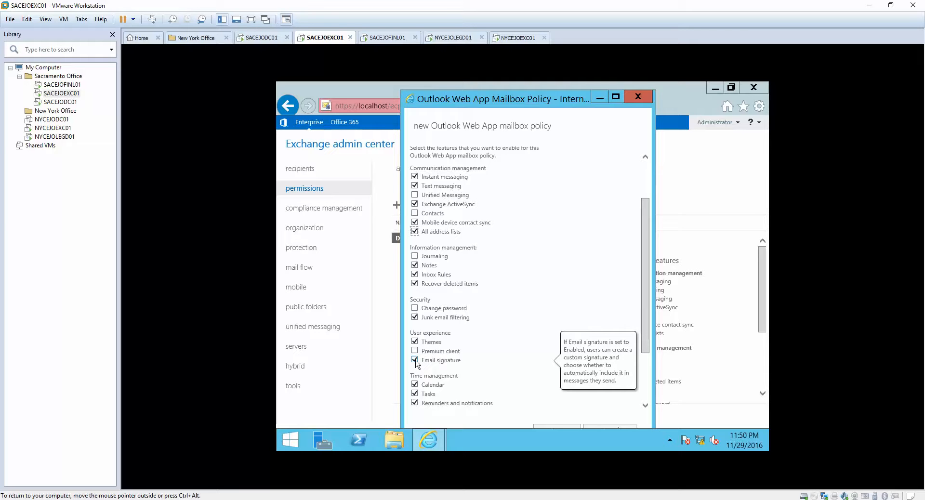
Try switching off the Email signature and Calendar features in the new mailbox policy.
click(415, 361)
click(415, 361)
drag(648, 334, 649, 370)
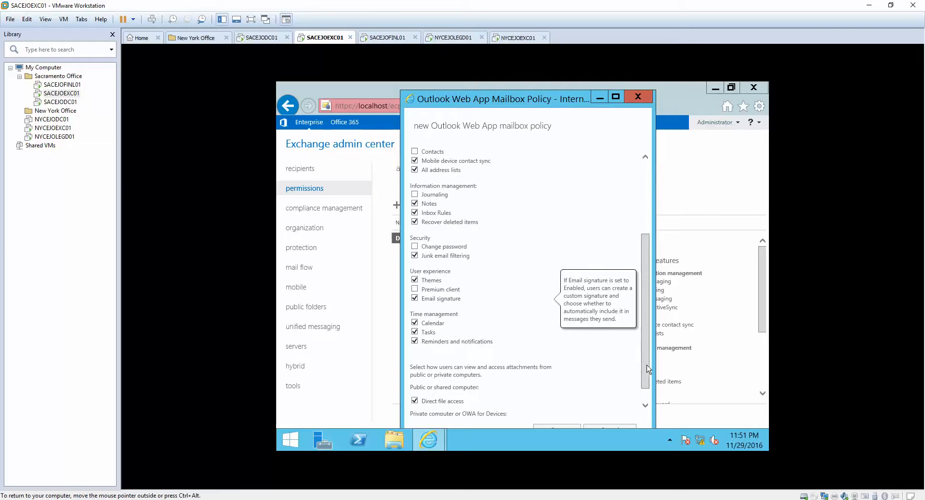
drag(647, 369, 648, 381)
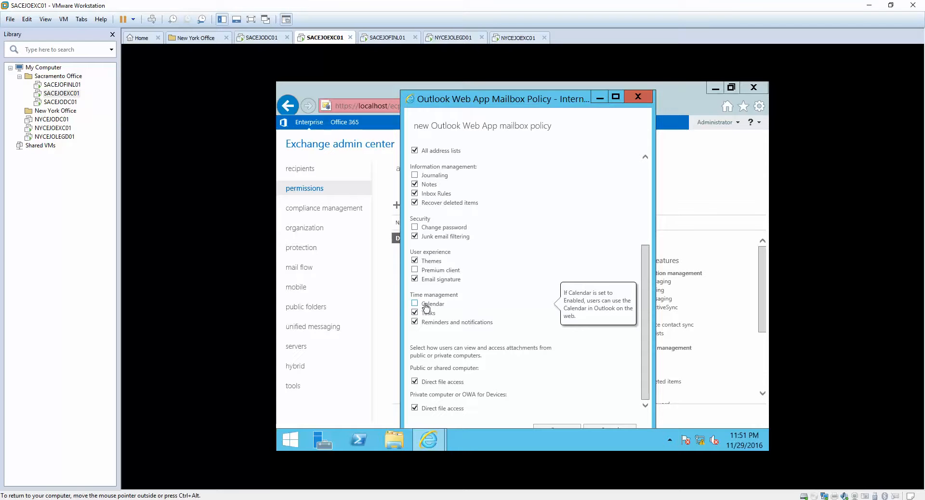
double_click(423, 304)
drag(421, 304, 410, 305)
click(414, 303)
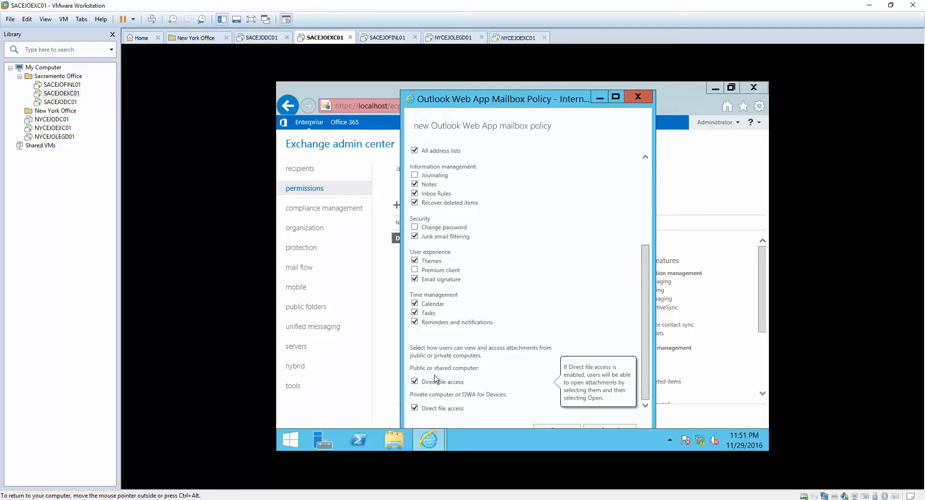
drag(644, 359, 642, 267)
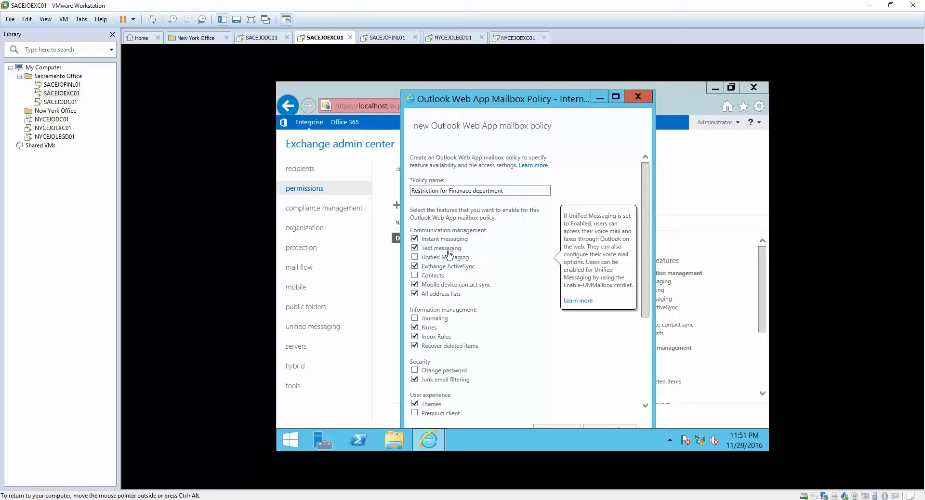
click(389, 38)
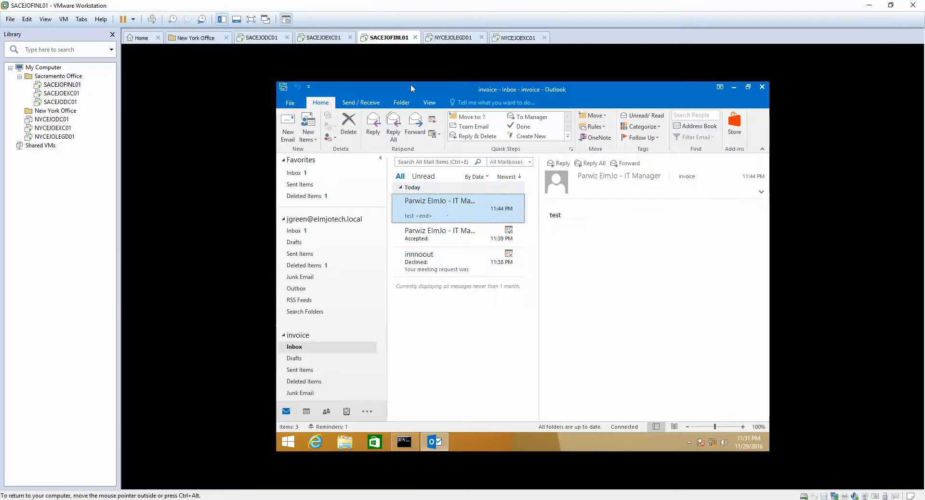
click(337, 38)
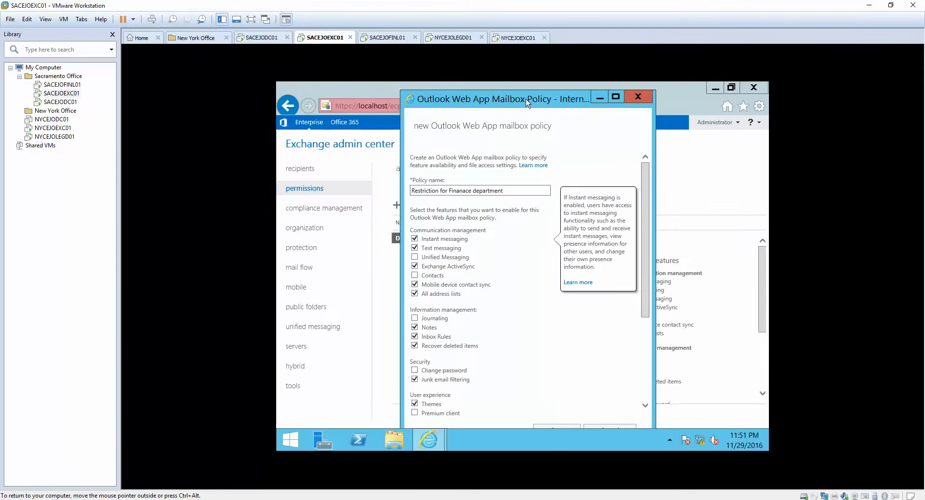
click(598, 100)
click(648, 106)
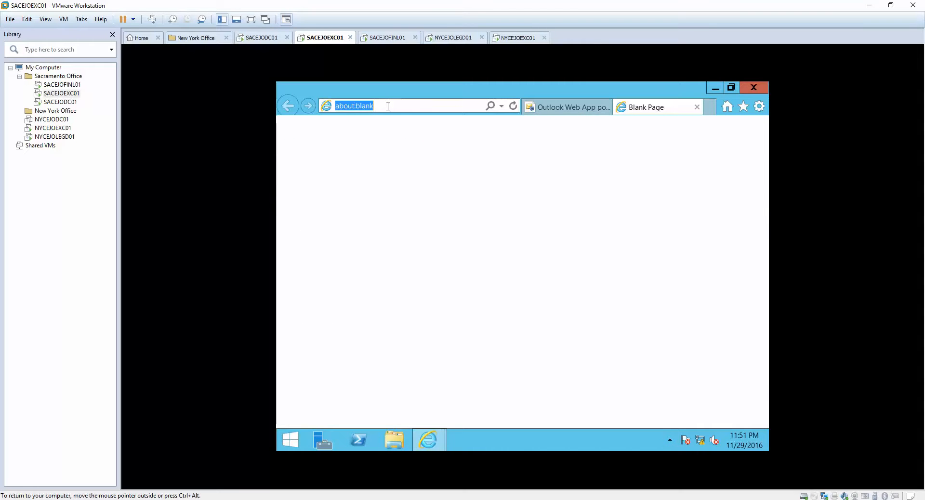
text(htt)
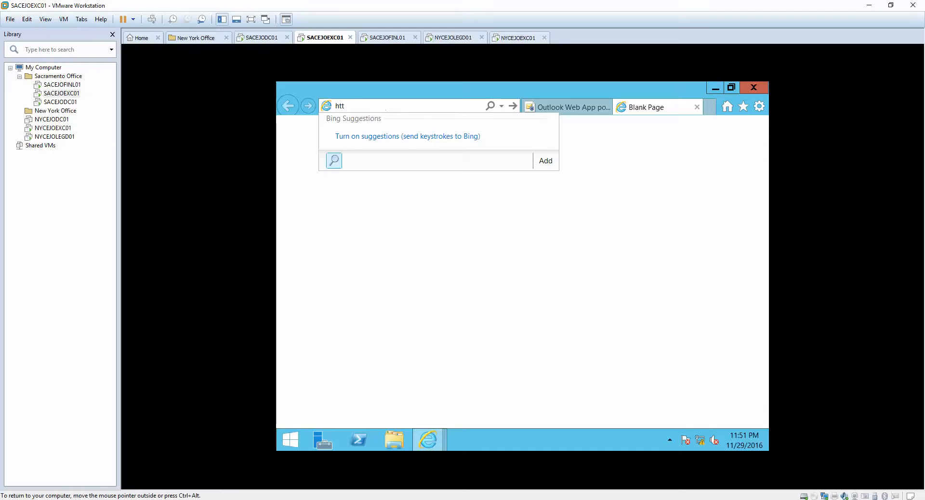
text(ps://)
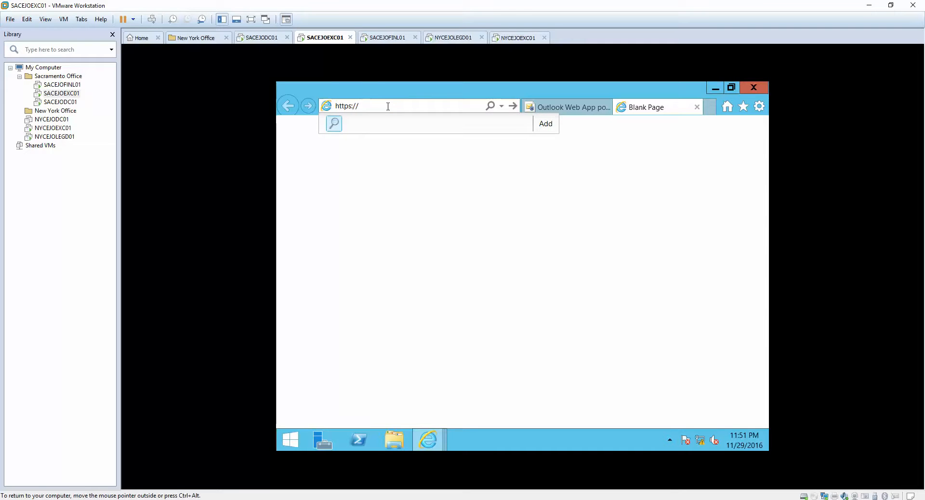
text(localhos)
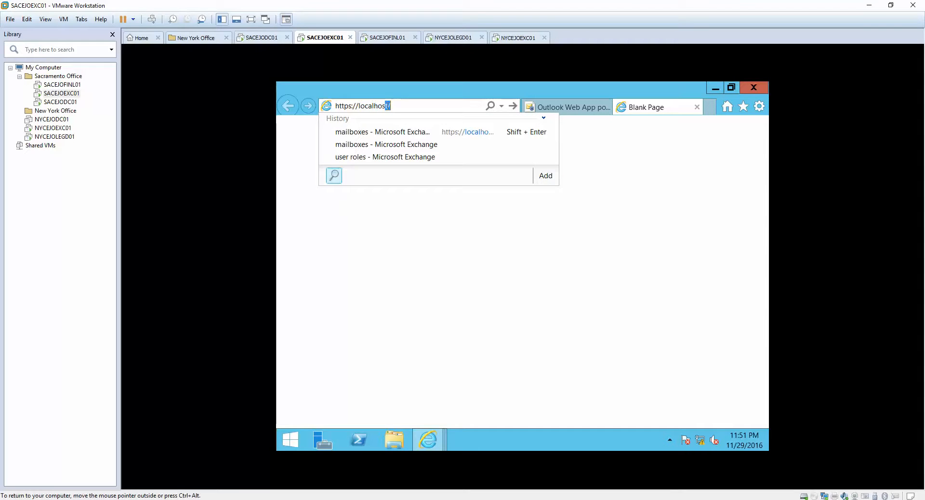
text(t/owa/)
key(Return)
key(Return)
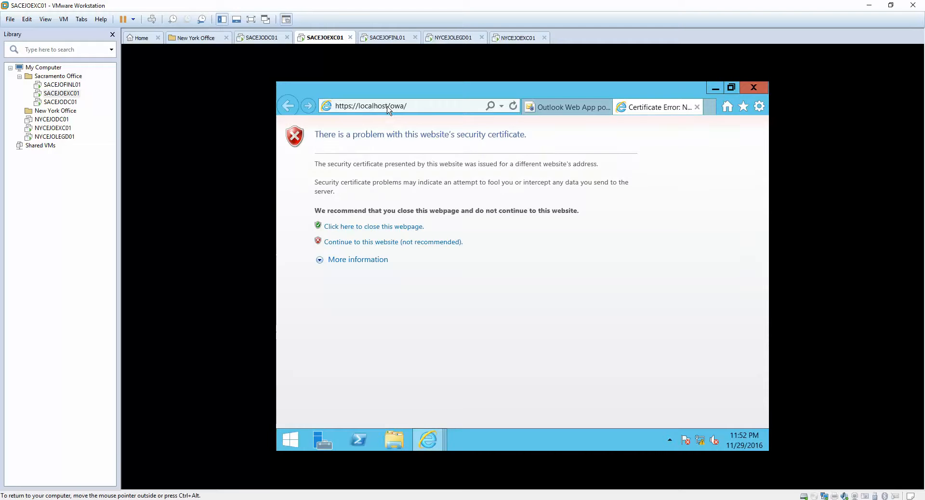
click(385, 246)
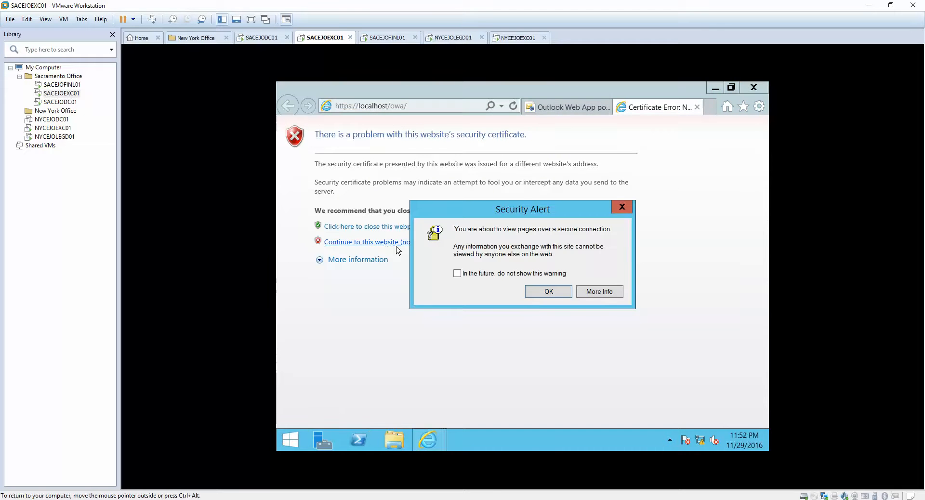
click(534, 295)
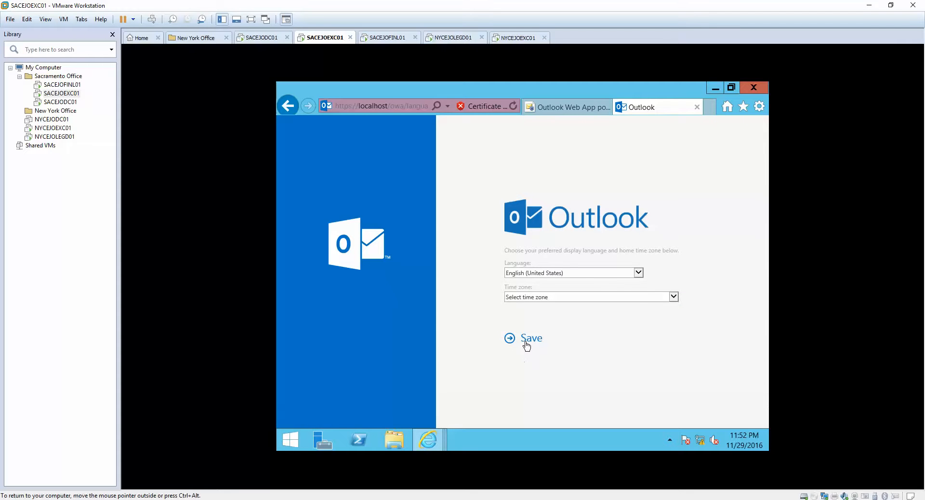
Save the Outlook time zone as (UTC-08:00) Pacific Time (US & Canada) and check the signed-in account's details in the mailbox.
click(526, 341)
click(536, 298)
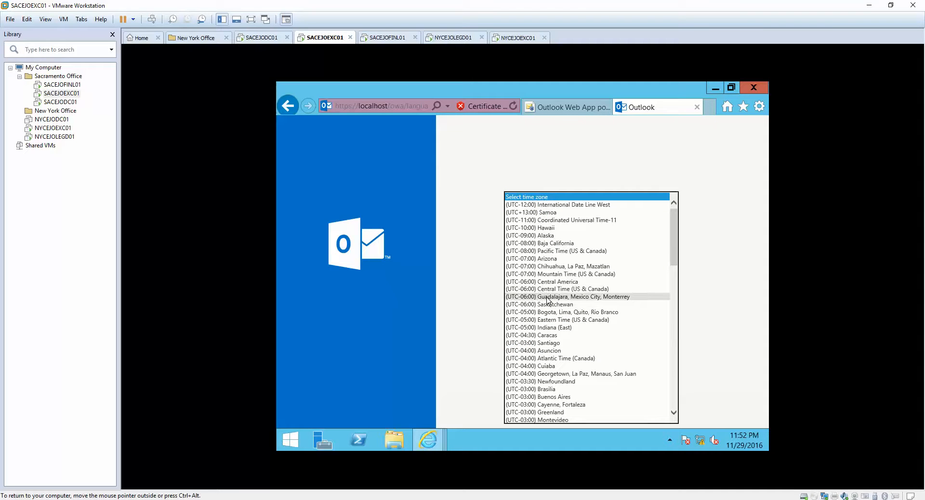
click(559, 251)
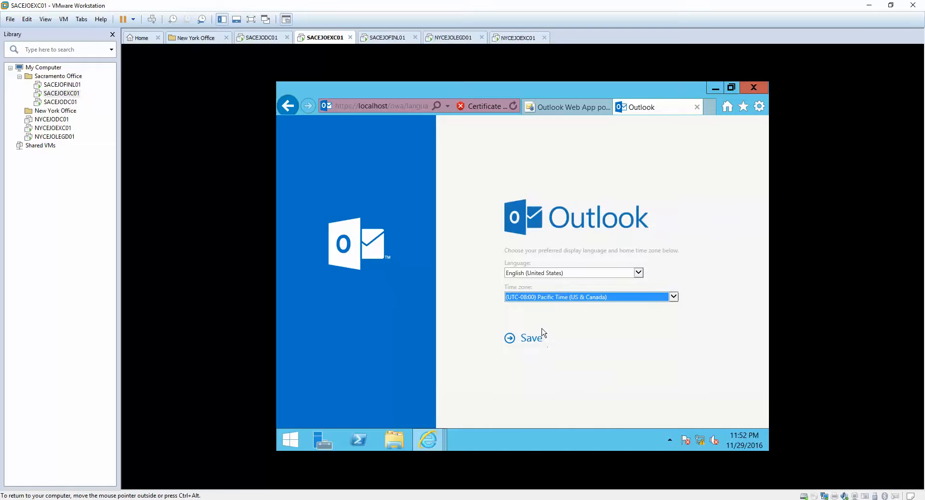
click(530, 340)
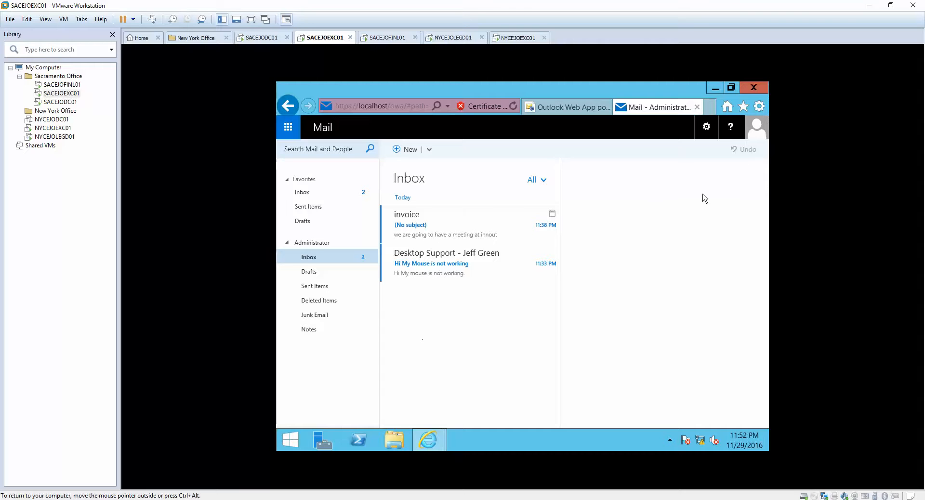
click(752, 137)
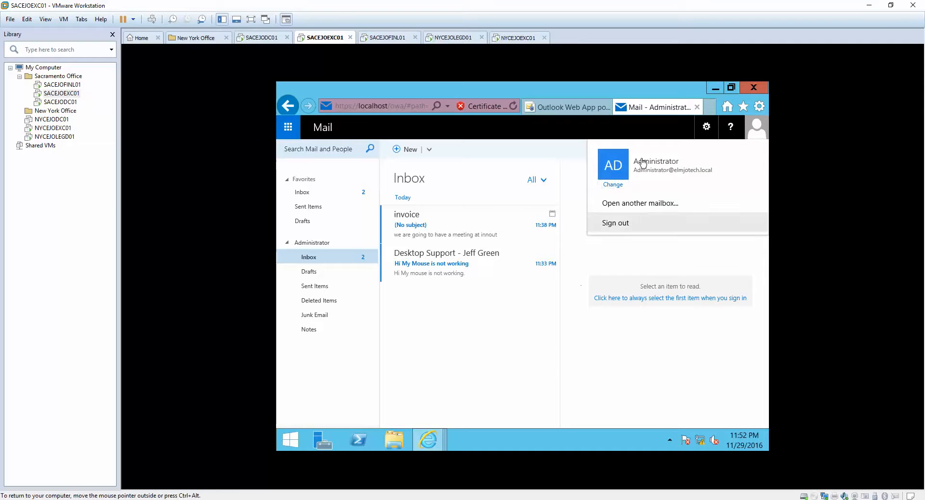
click(519, 366)
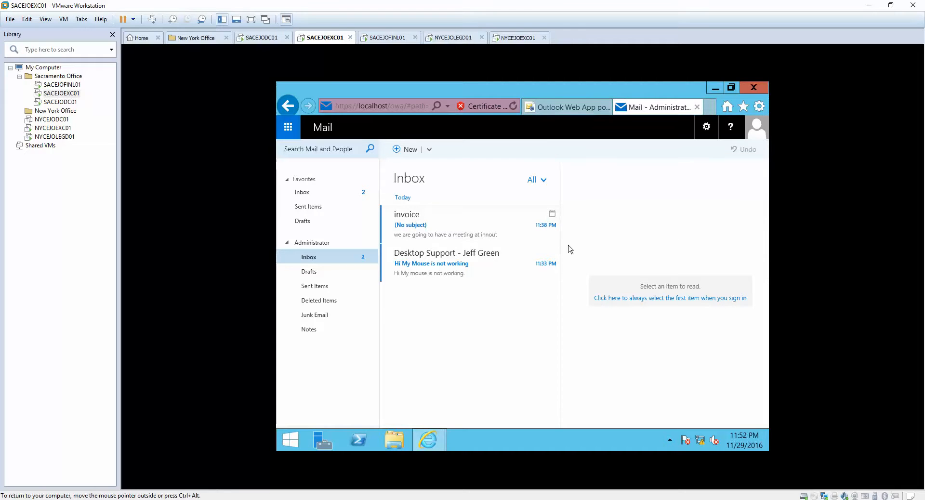
Return to the Exchange admin center, bring back the new Outlook Web App mailbox policy form, review its features and save it.
click(566, 108)
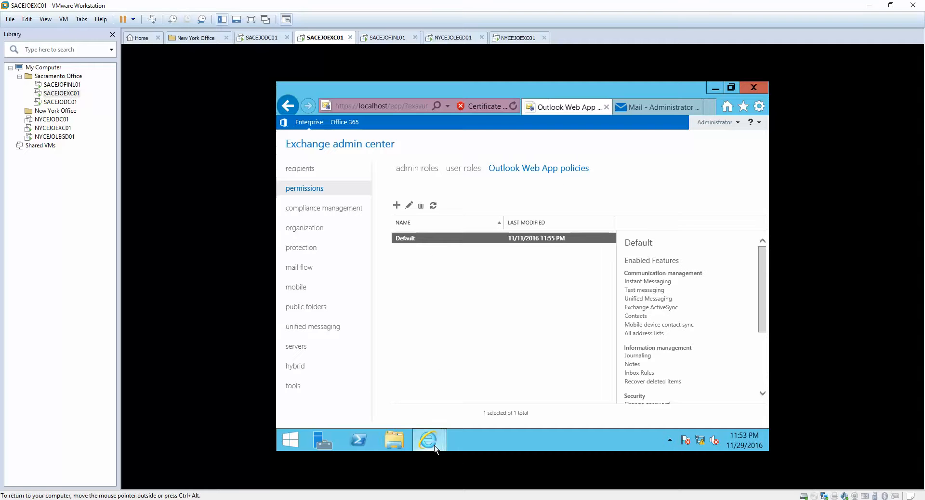
mouse_move(435, 449)
click(477, 383)
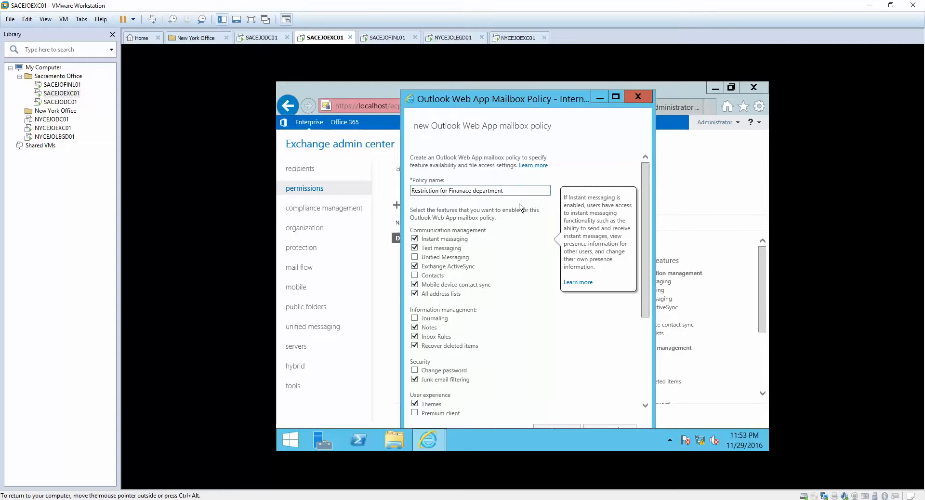
drag(646, 228, 655, 318)
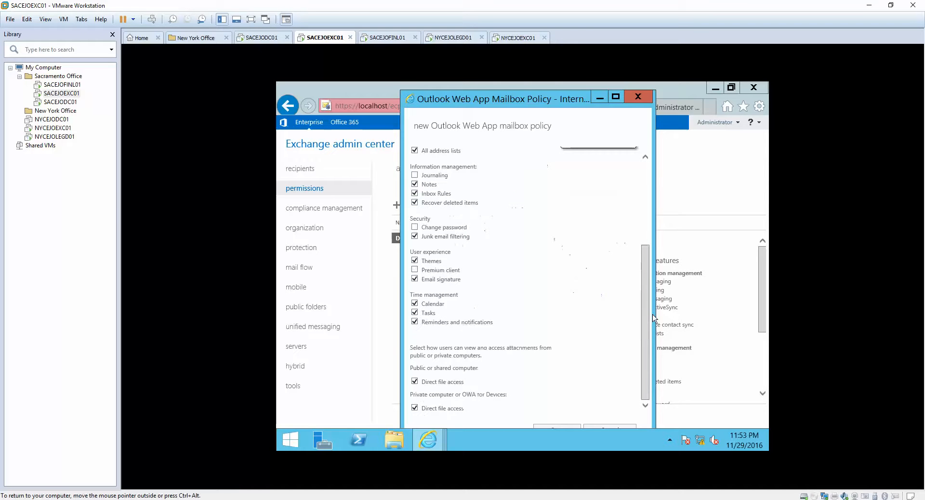
click(567, 427)
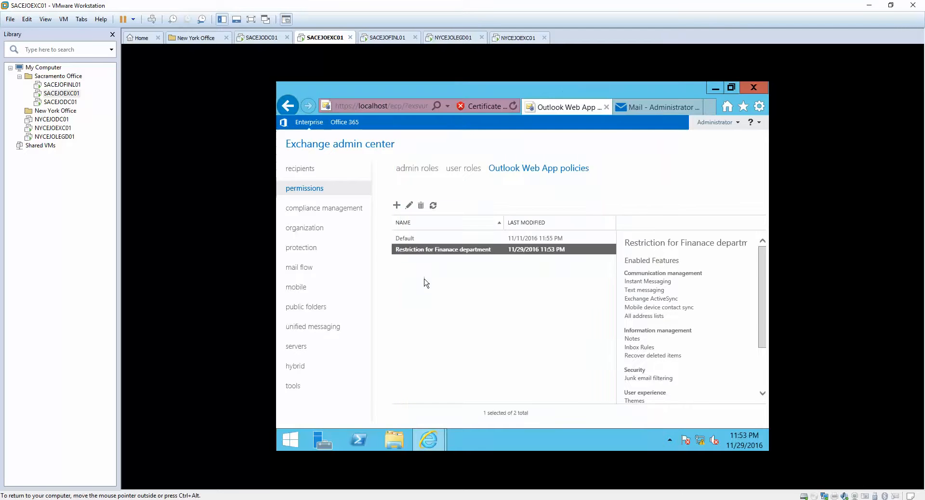
Open the IT Manager's user mailbox for editing and show its mailbox features down to the mobile device and email connectivity options.
click(300, 168)
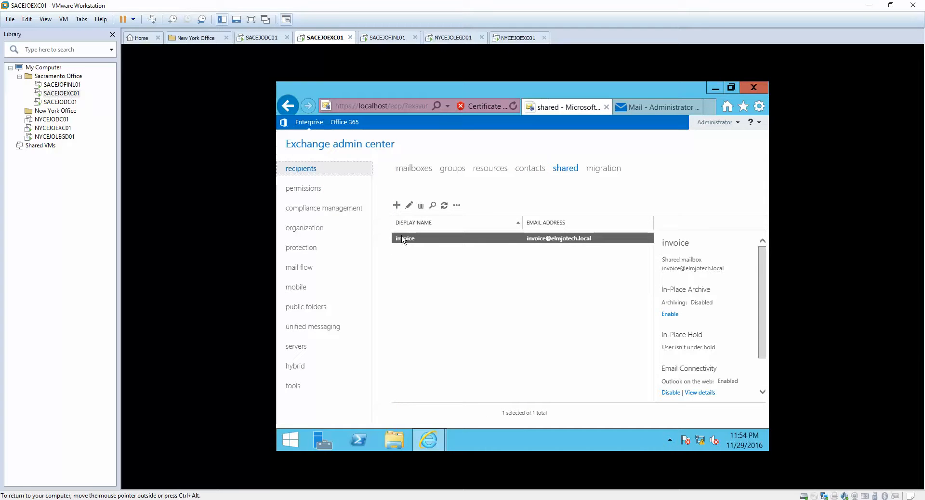
click(414, 169)
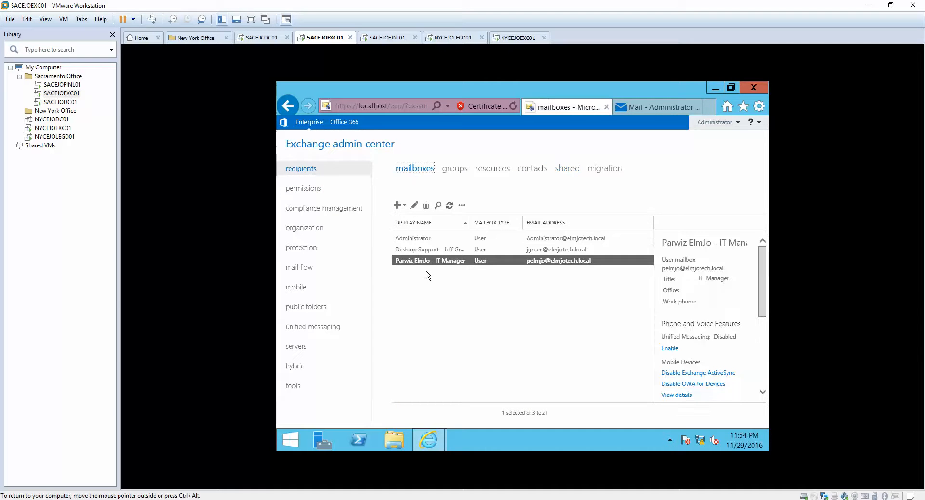
click(420, 250)
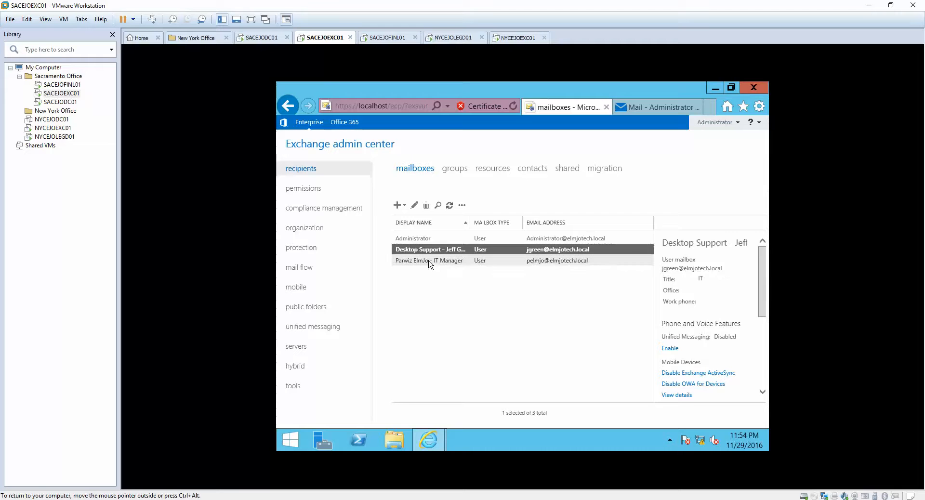
click(431, 262)
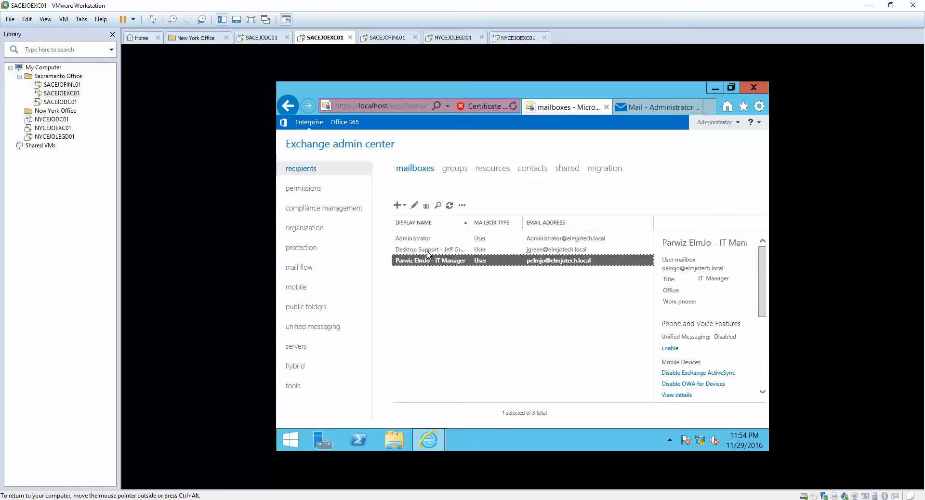
click(415, 206)
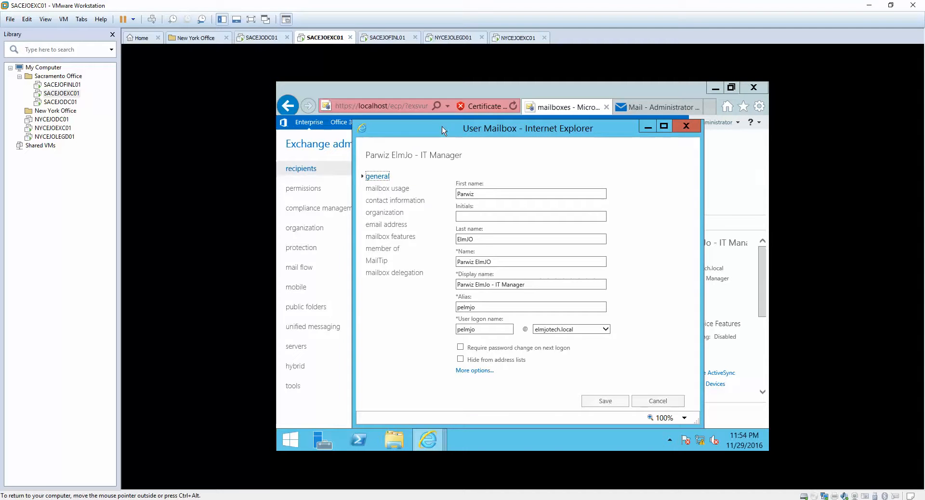
drag(441, 126, 429, 106)
click(378, 169)
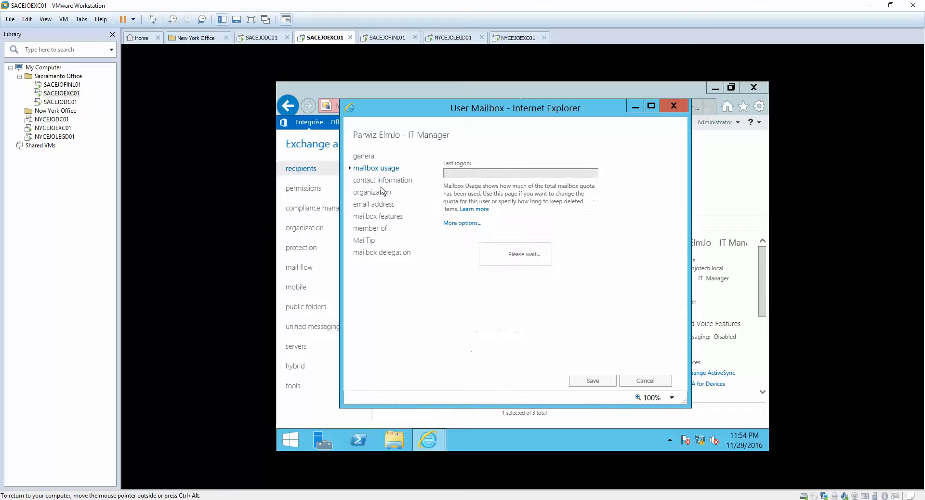
click(380, 217)
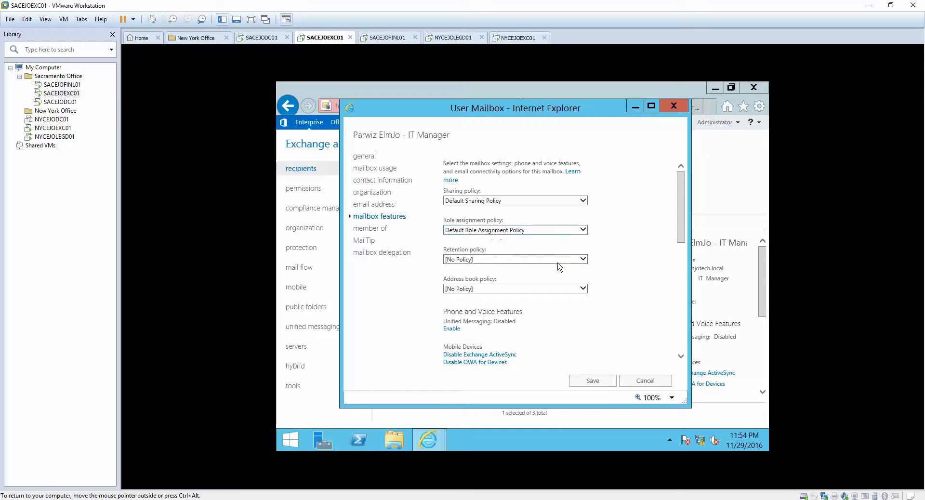
drag(683, 233, 688, 281)
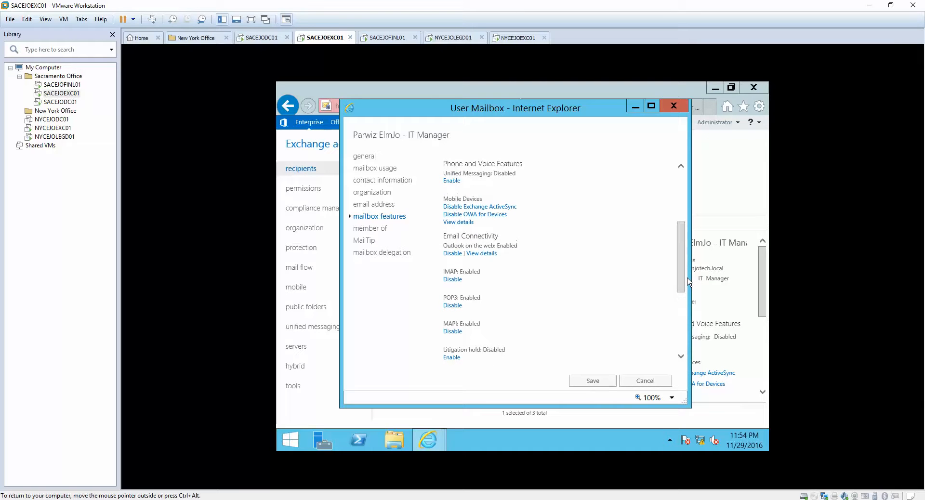
click(459, 223)
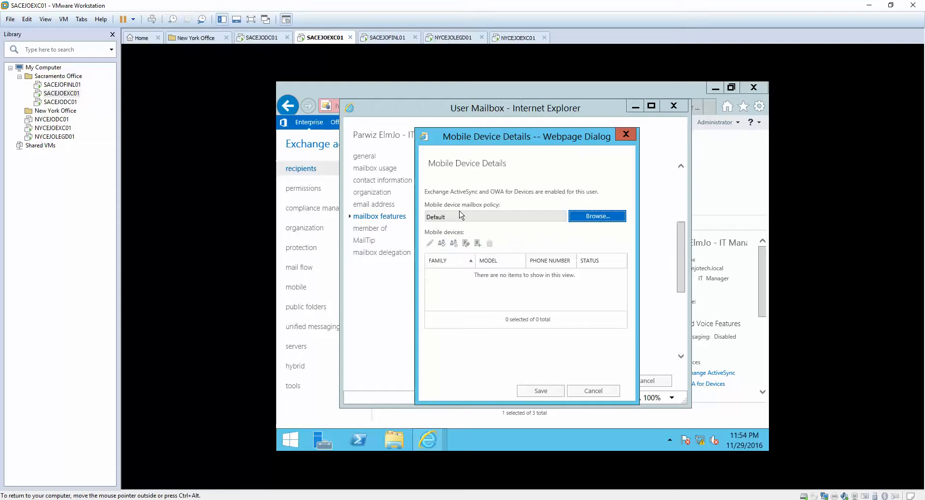
click(586, 216)
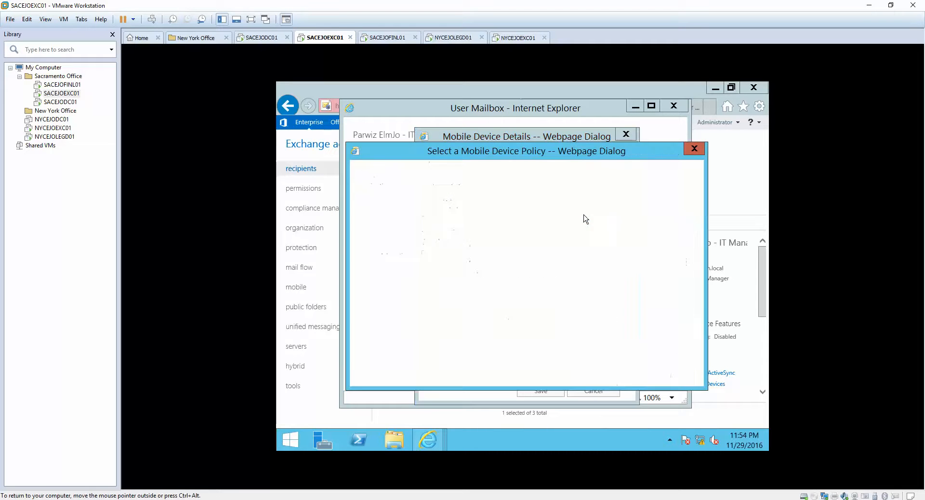
click(694, 148)
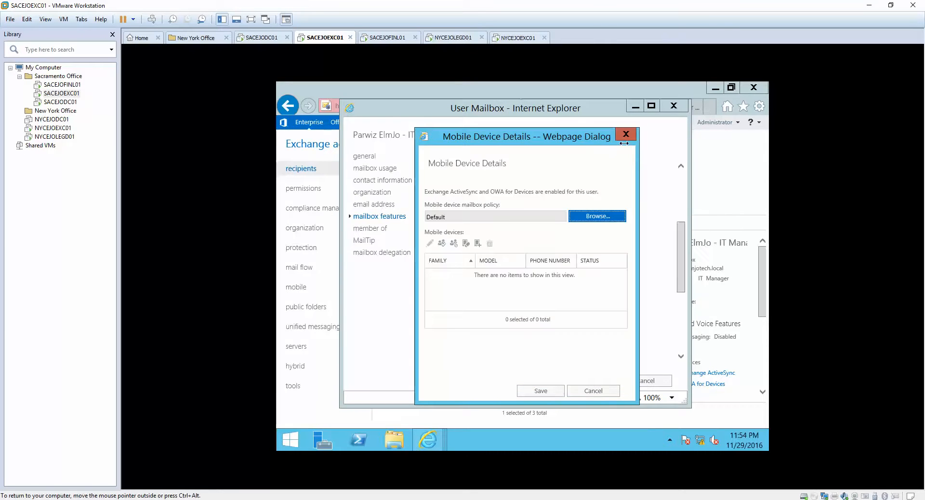
click(626, 134)
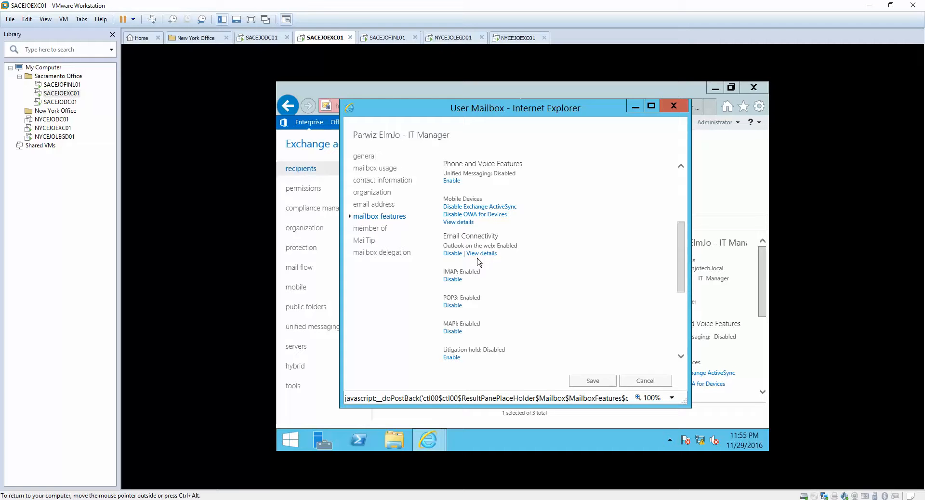
Assign the "Restriction for Finanace department" Outlook Web App policy to the IT Manager's mailbox and save the mailbox.
click(480, 254)
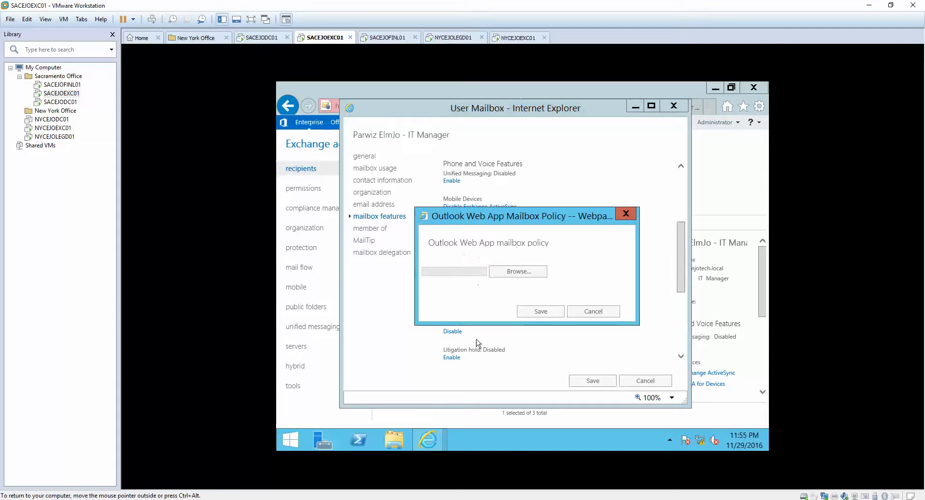
click(517, 272)
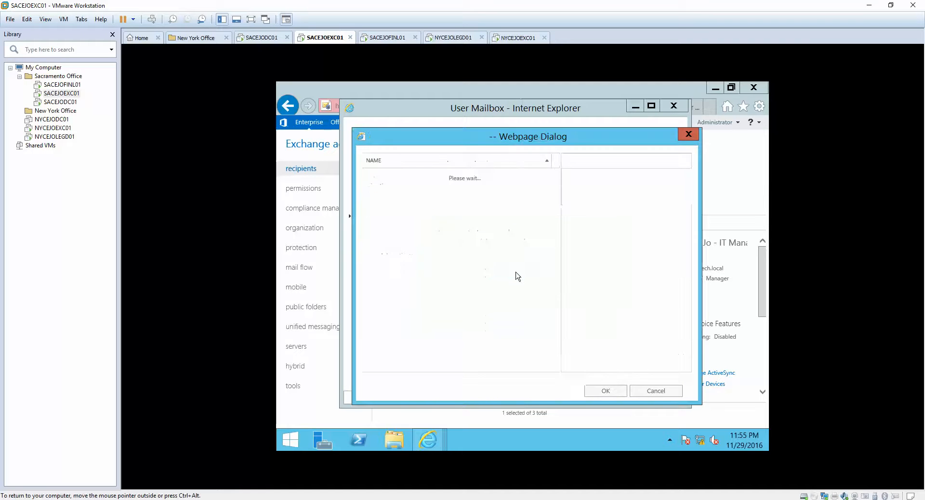
click(388, 188)
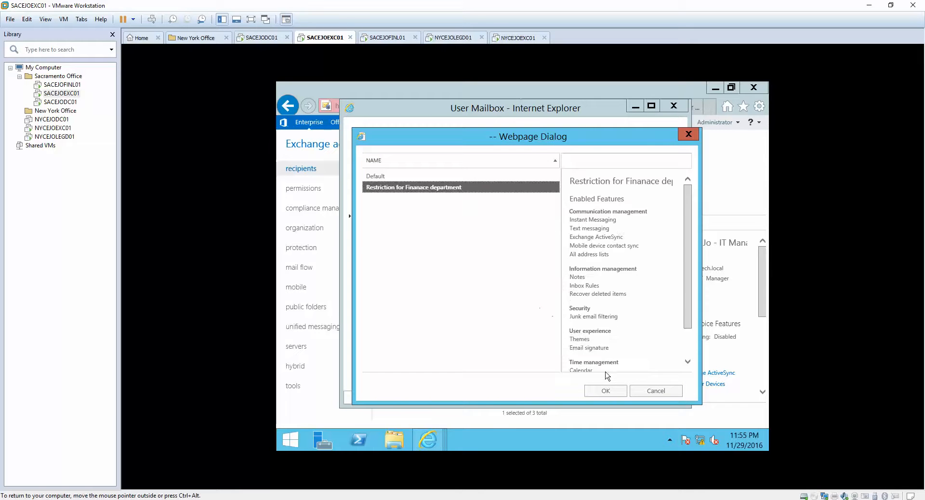
click(608, 391)
click(538, 313)
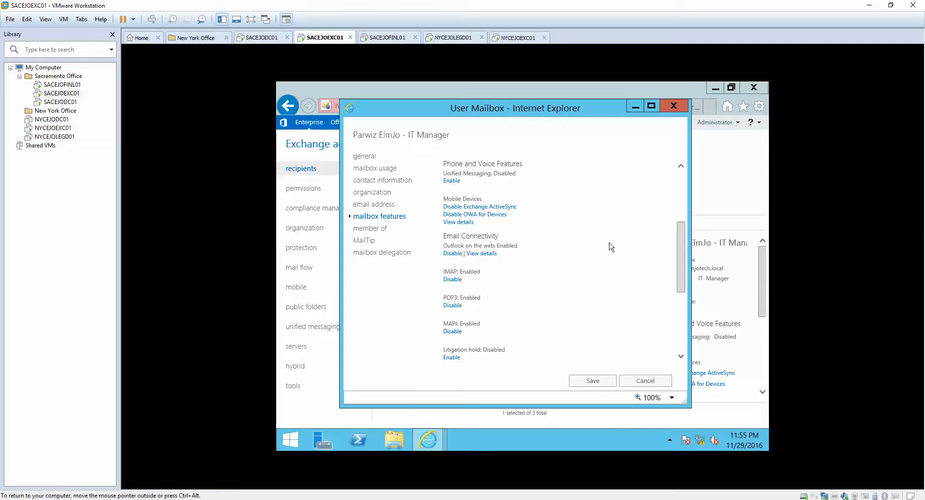
drag(681, 282, 676, 264)
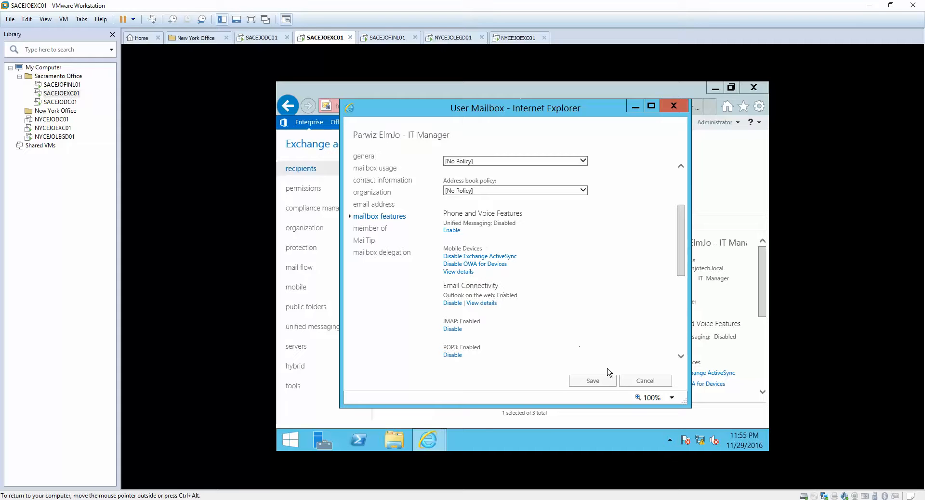
click(593, 380)
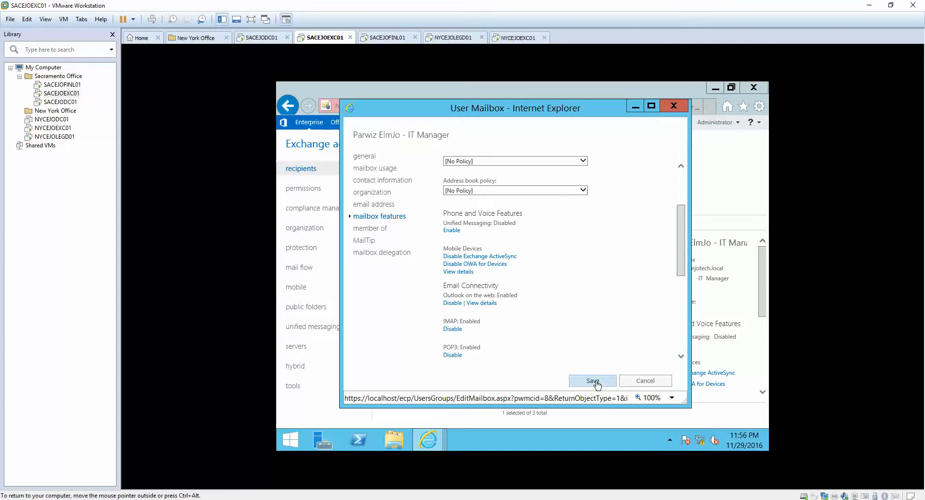